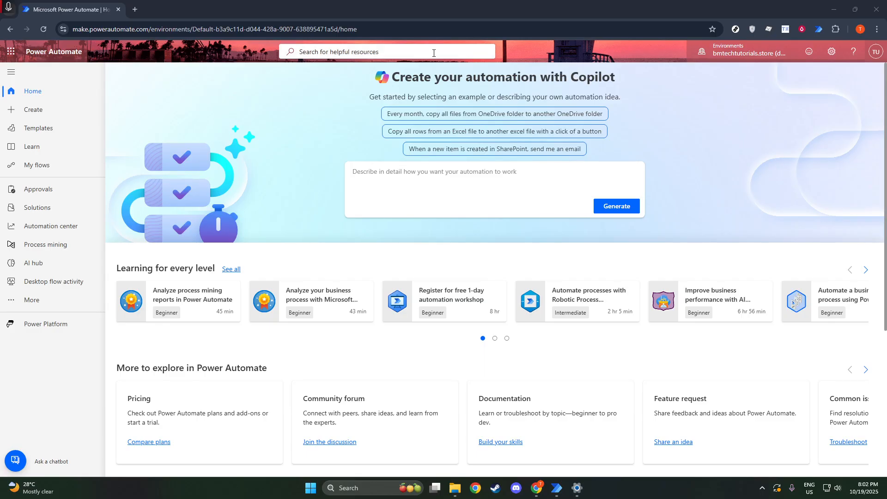
Step: Create an instant cloud flow from blank that uses the "Manually trigger a flow" trigger
left_click(41, 109)
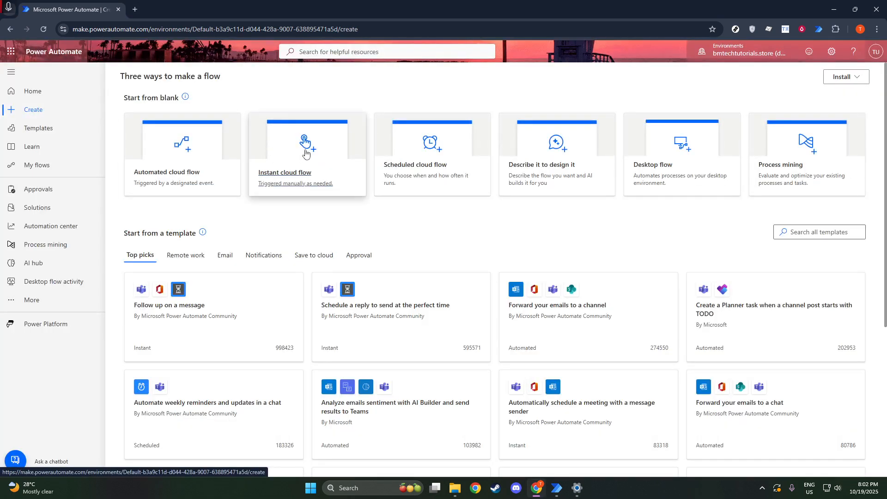
left_click(291, 153)
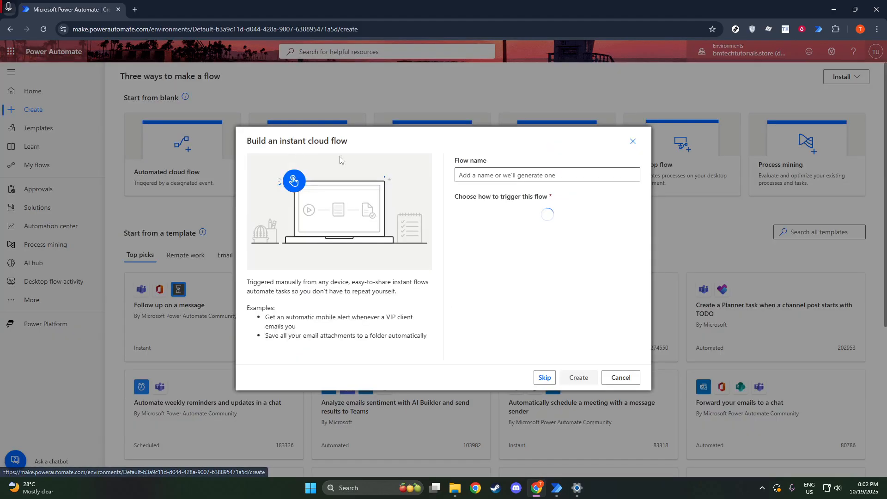
left_click(531, 216)
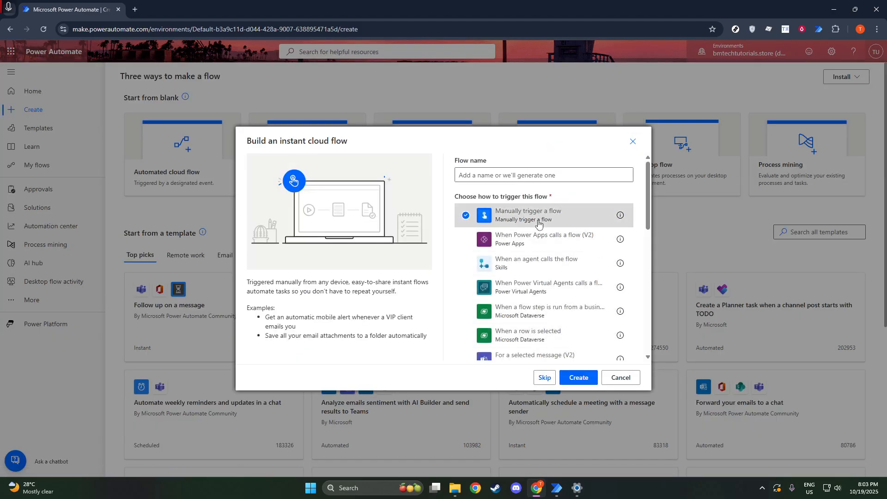
left_click(577, 377)
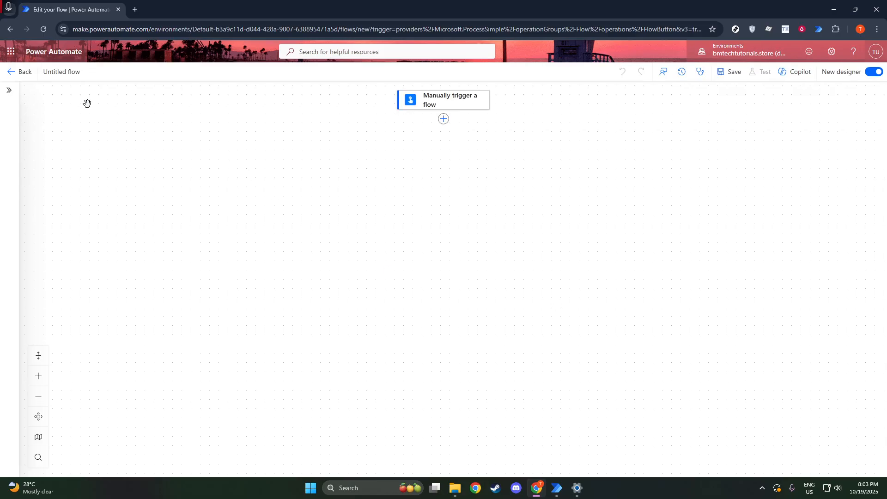
Step: Search the actions for "initialize" and add an Initialize variable action below the manual trigger
left_click(443, 119)
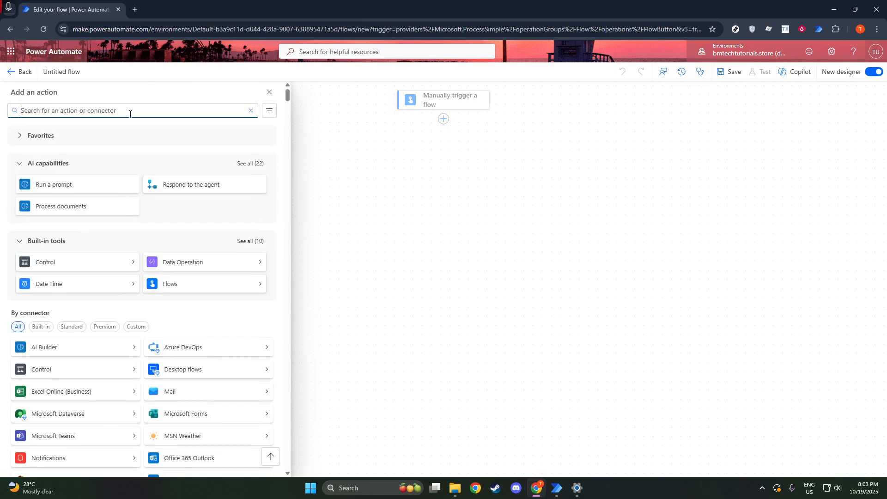
type("in")
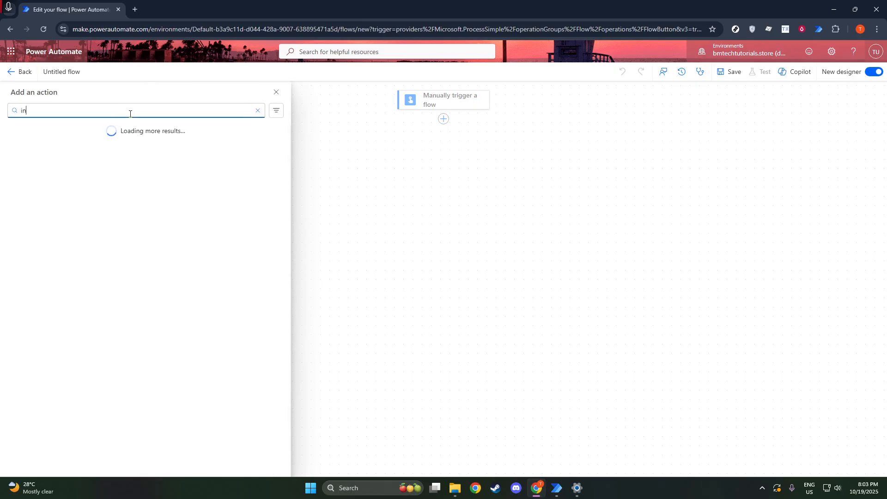
type("itialize")
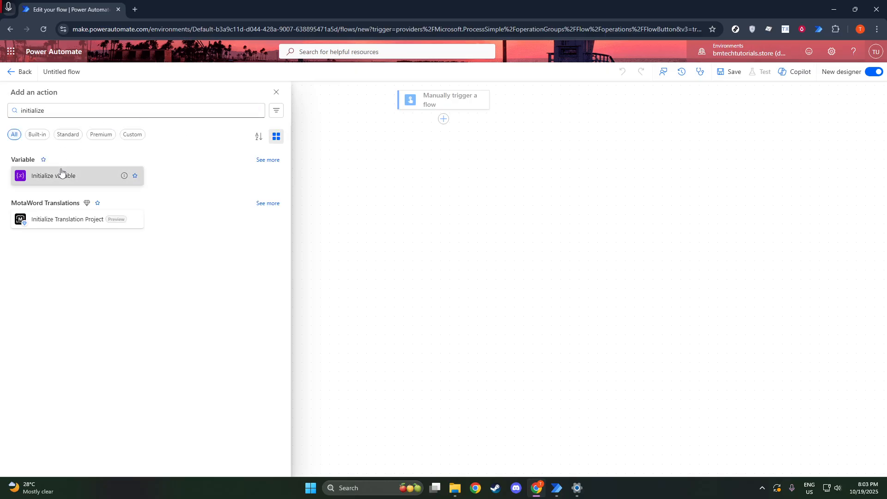
left_click(62, 175)
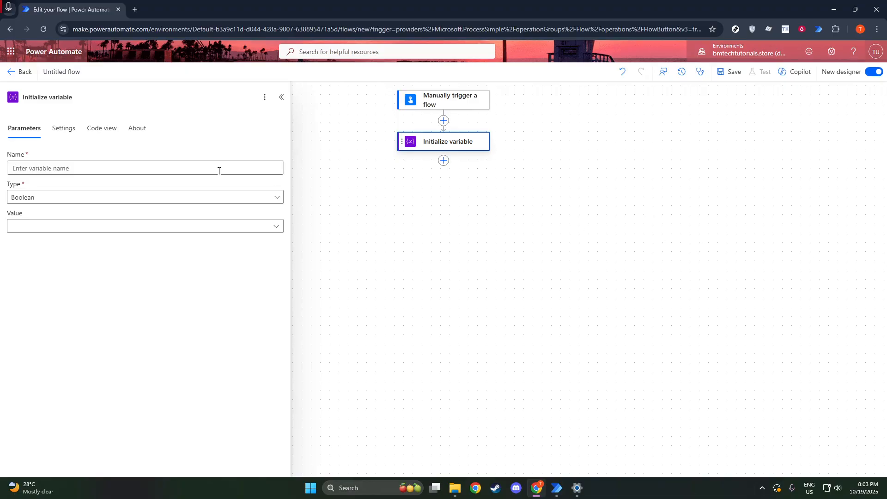
Step: Name the variable CurrenDate and set its type to String
left_click(45, 168)
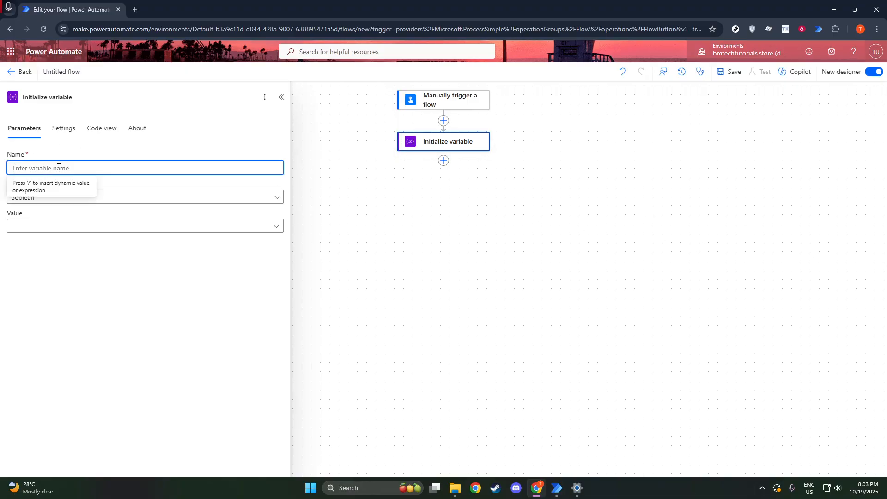
type("Curr")
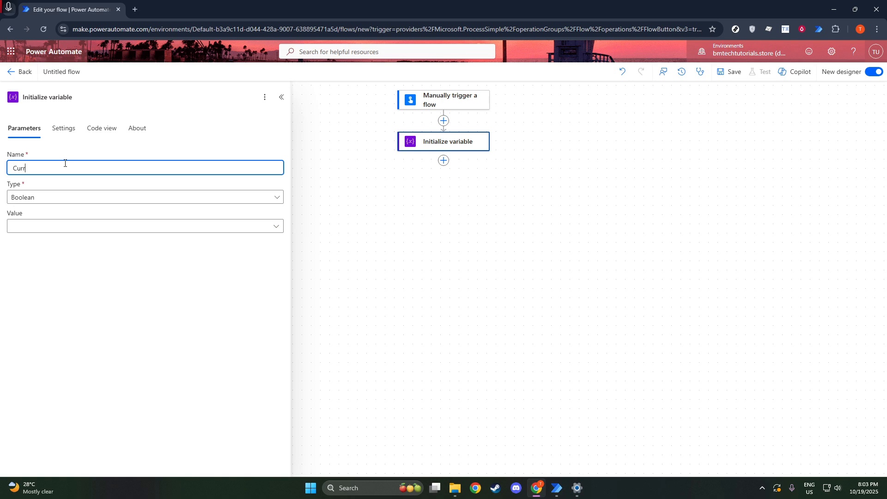
type("enDate")
left_click(53, 200)
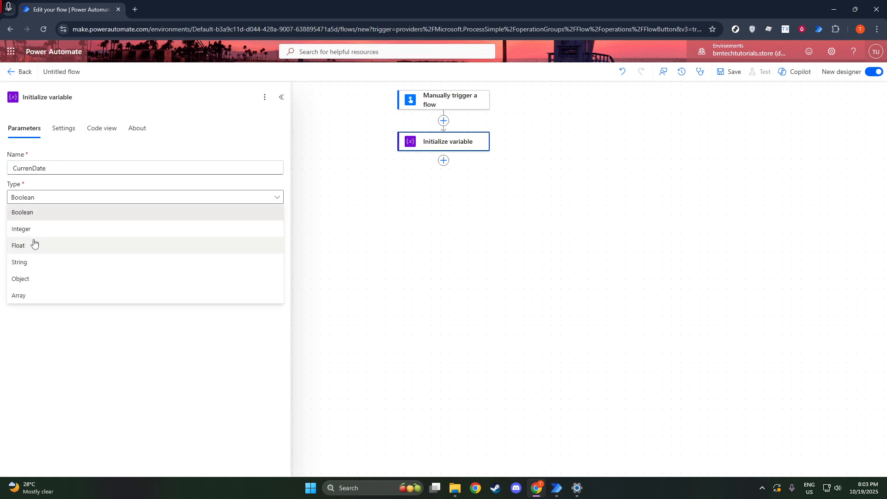
left_click(36, 267)
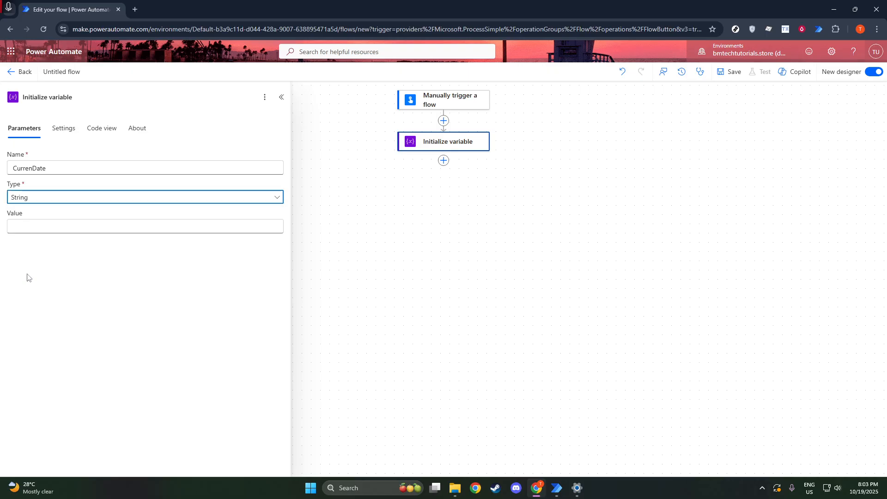
Step: Enter formatDateTime(utcNow(), 'yyyy-MM-dd') as the variable's value and close the action's settings
left_click(38, 231)
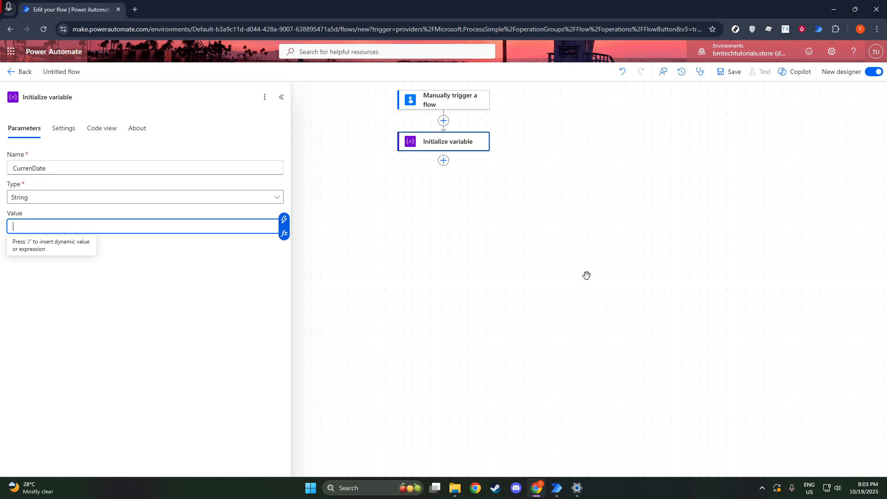
type("f")
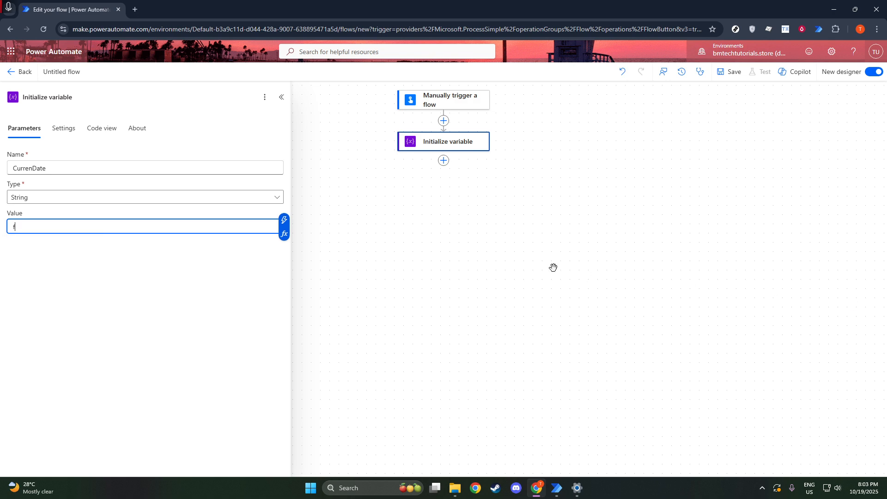
type("ormatDateTime(utcNow(), 'yyyy-MM-dd")
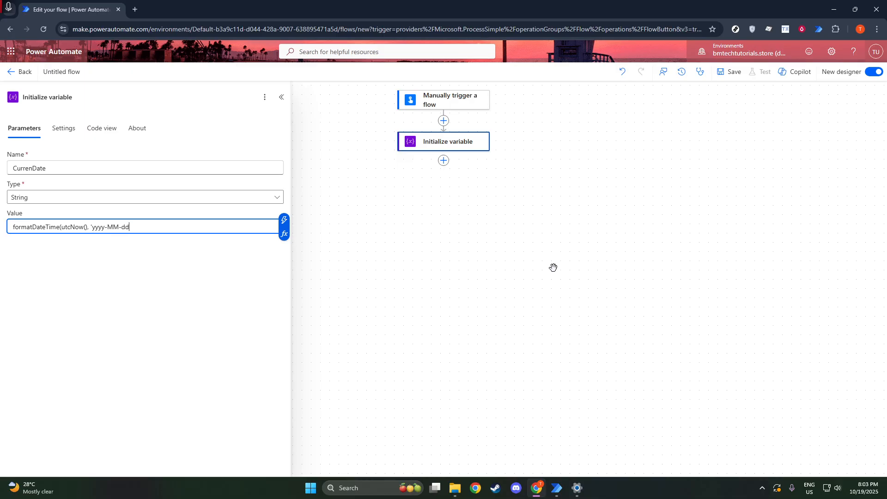
type("')")
left_click(520, 256)
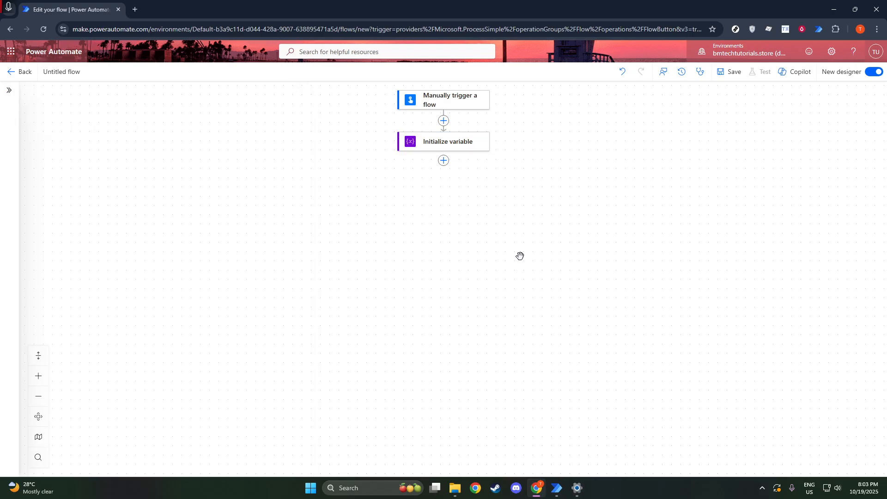
Step: Reopen the Initialize variable action, correct the variable name to CurrentDate, and save the flow
left_click(464, 146)
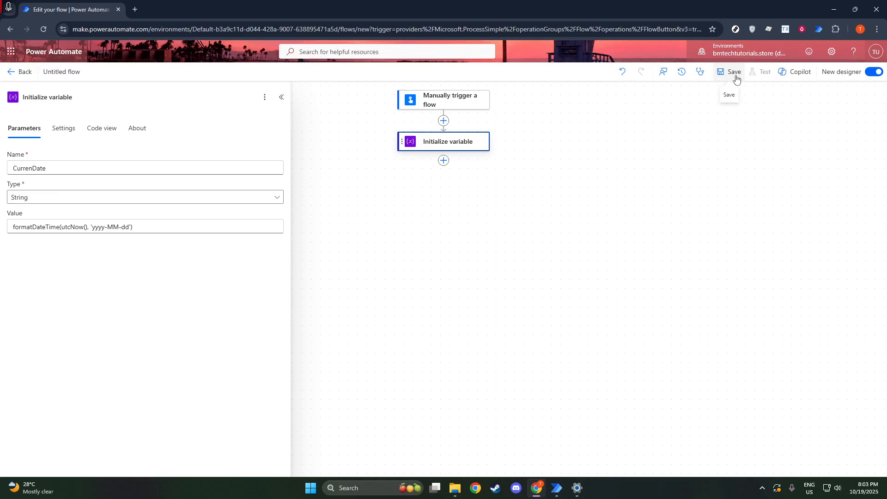
left_click(35, 167)
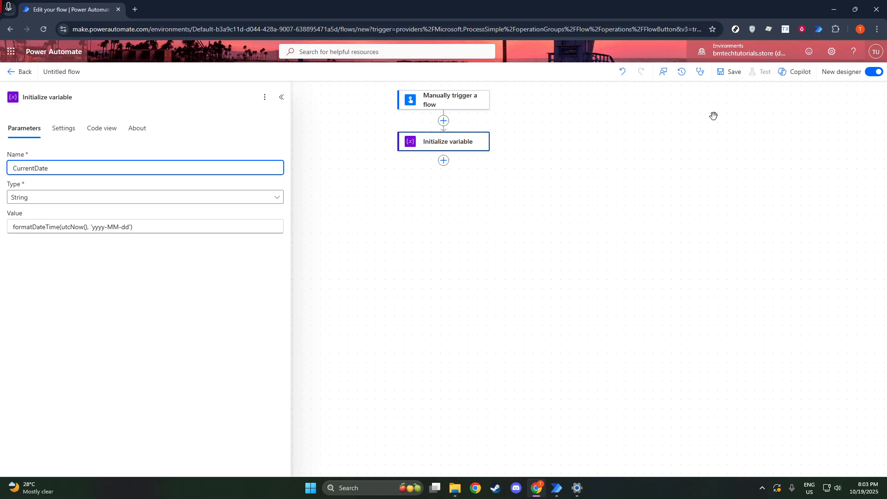
left_click(733, 72)
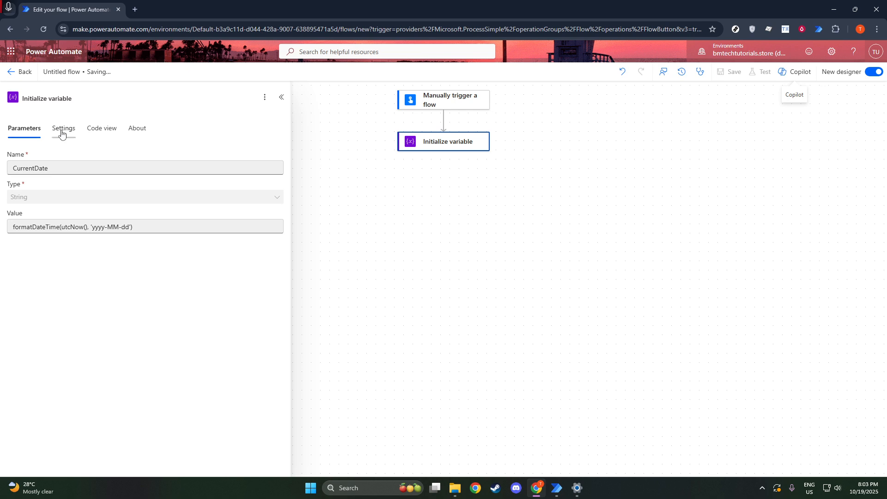
Step: Review the Initialize variable action's code, tracking settings and connector information
left_click(93, 130)
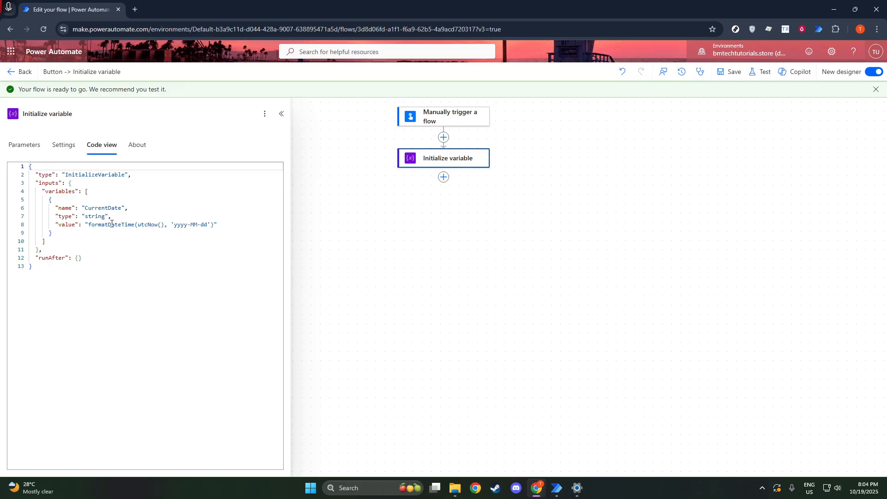
left_click(65, 146)
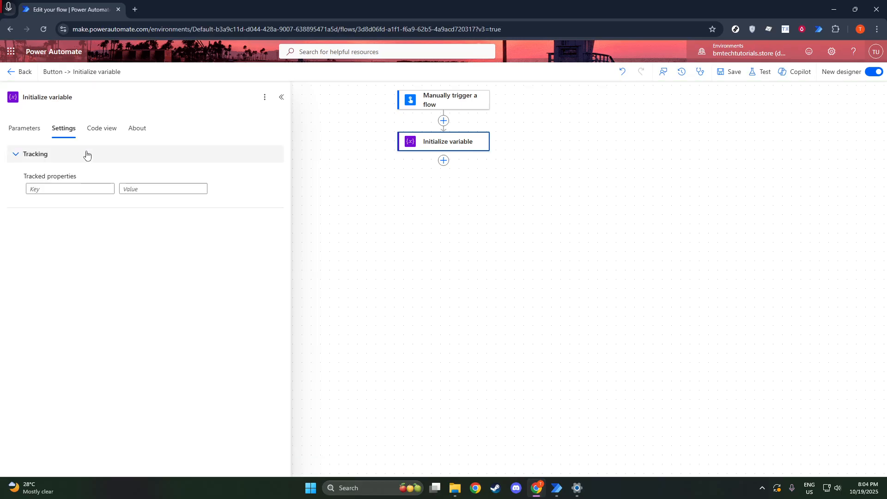
left_click(127, 133)
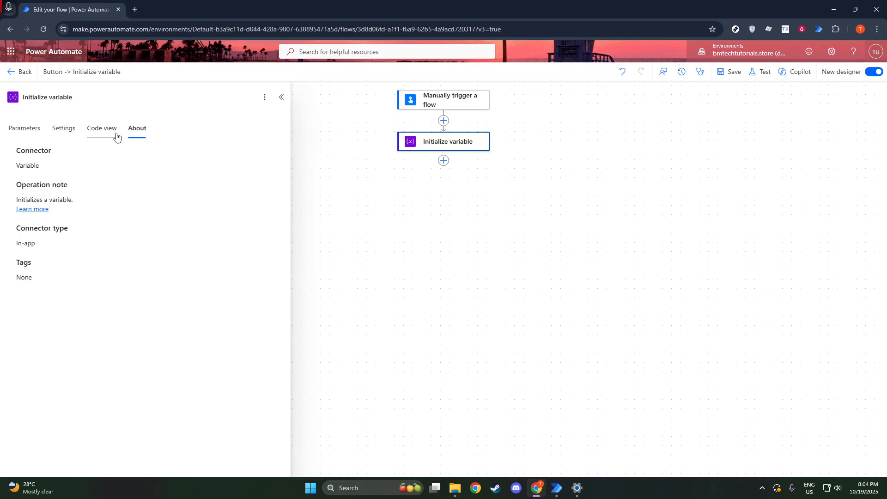
left_click(106, 133)
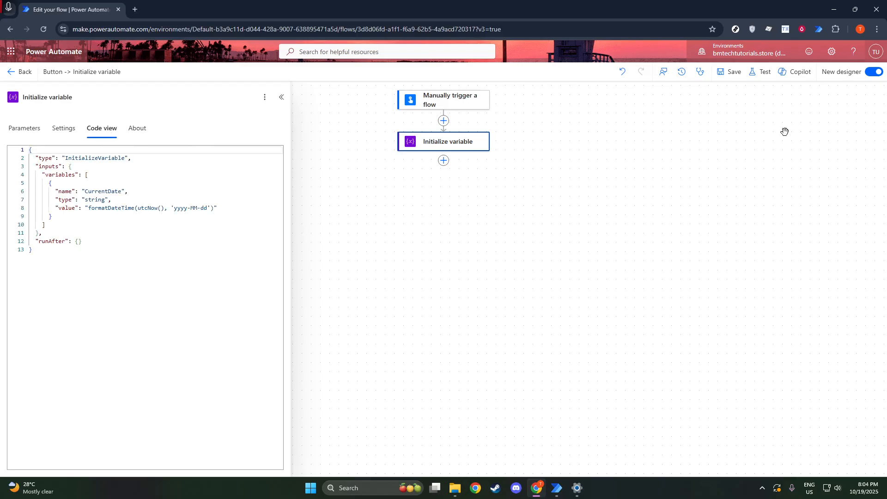
Step: Test the flow with a manual run and open the run details of the Initialize variable action
left_click(758, 73)
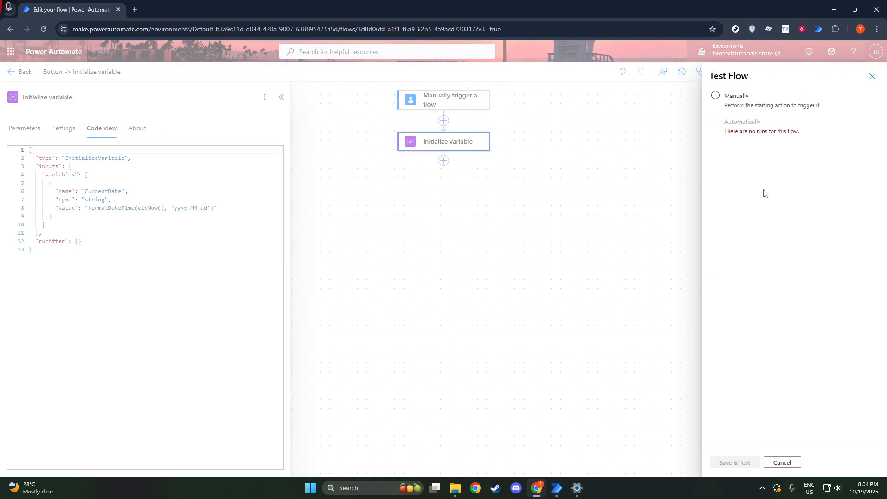
left_click(732, 103)
left_click(731, 462)
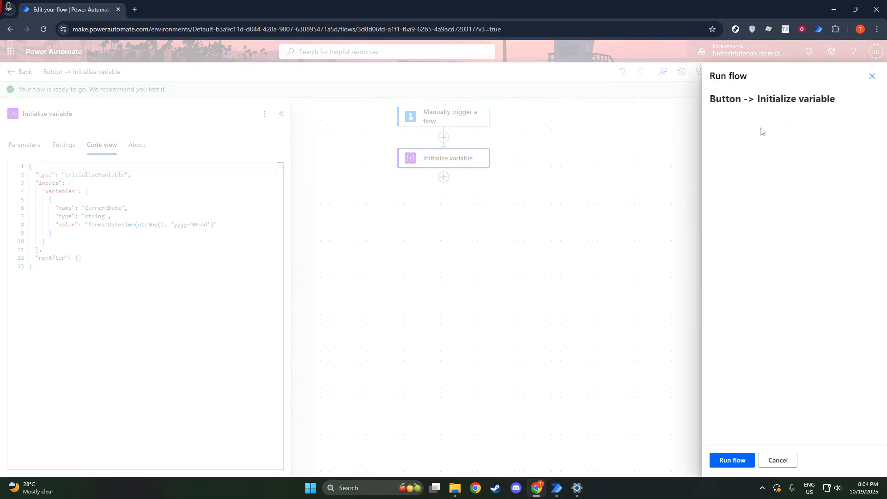
left_click(733, 460)
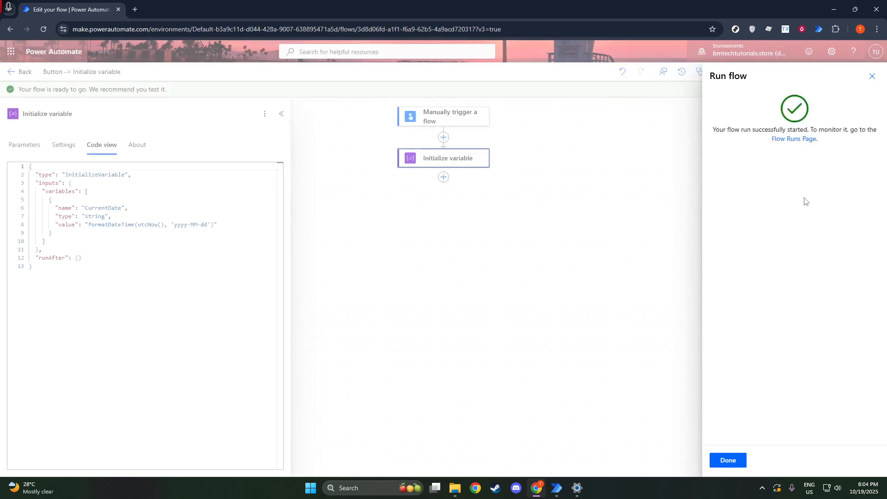
left_click(727, 460)
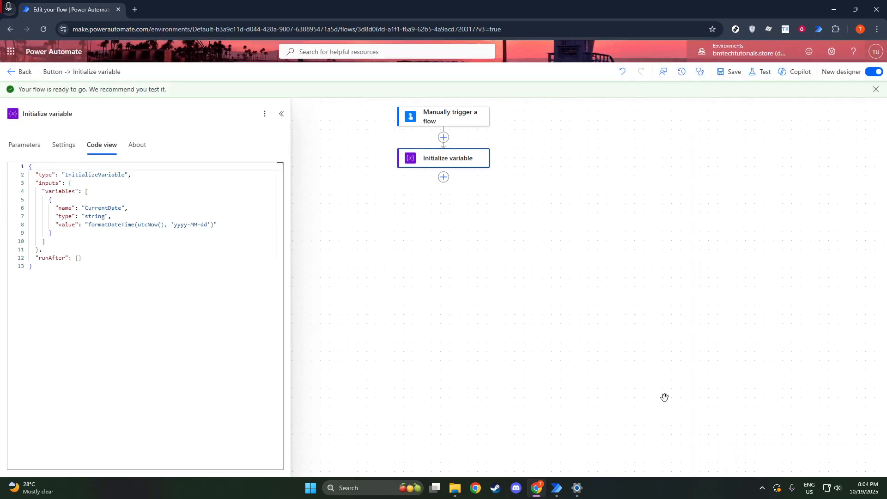
left_click(462, 164)
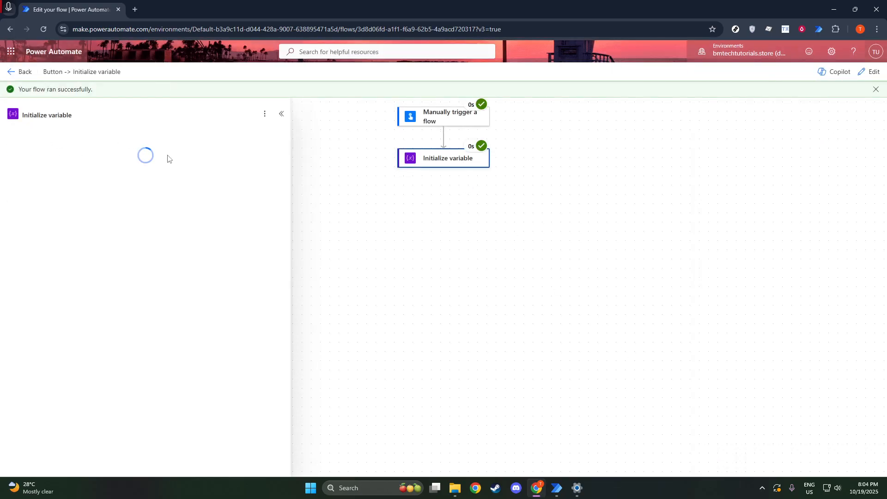